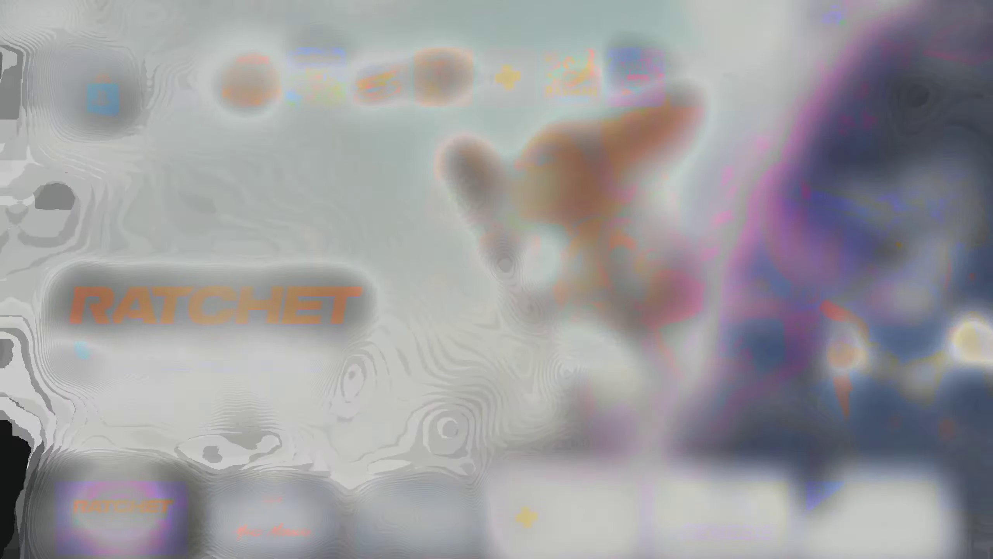
# Browse the home screen games row past Call of Duty, Rocket League and Minecraft.
pyautogui.press('Left')
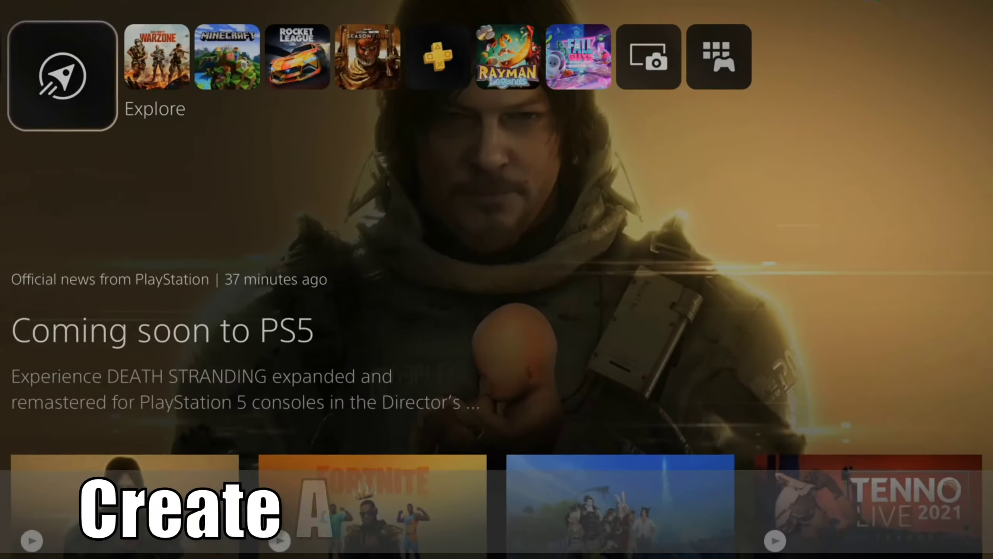
pyautogui.press('Right')
pyautogui.press('Left')
pyautogui.press('Left')
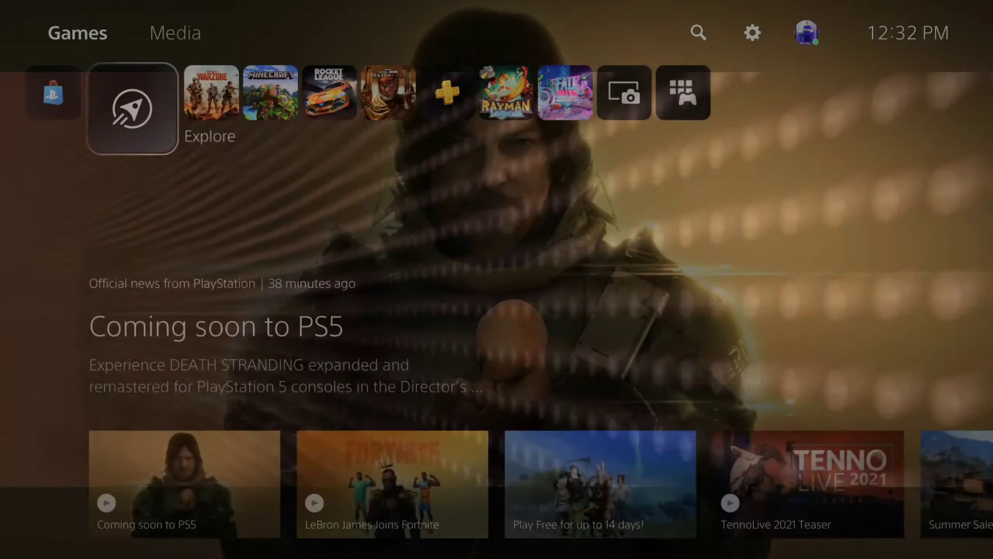
pyautogui.press('Right')
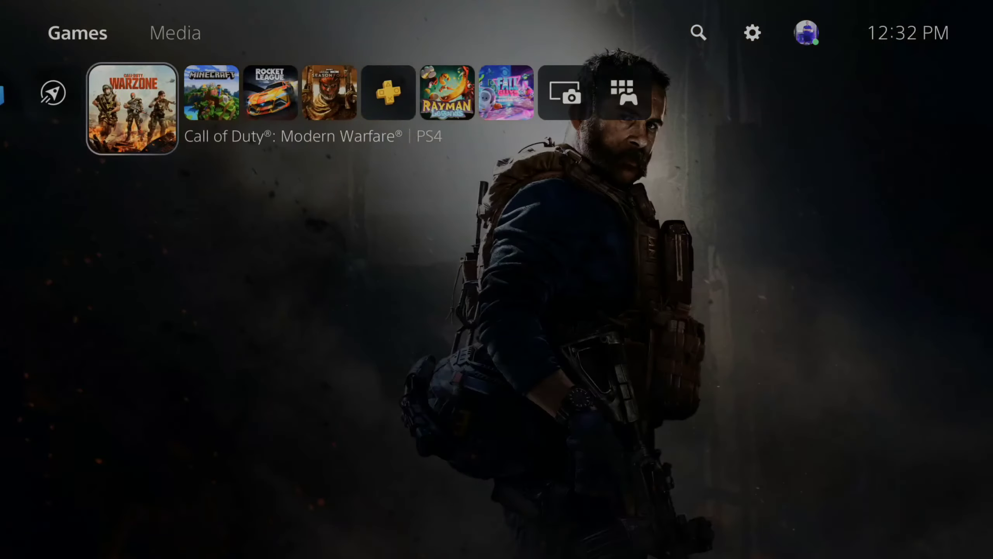
pyautogui.press('Right')
pyautogui.press('Right')
pyautogui.press('Right')
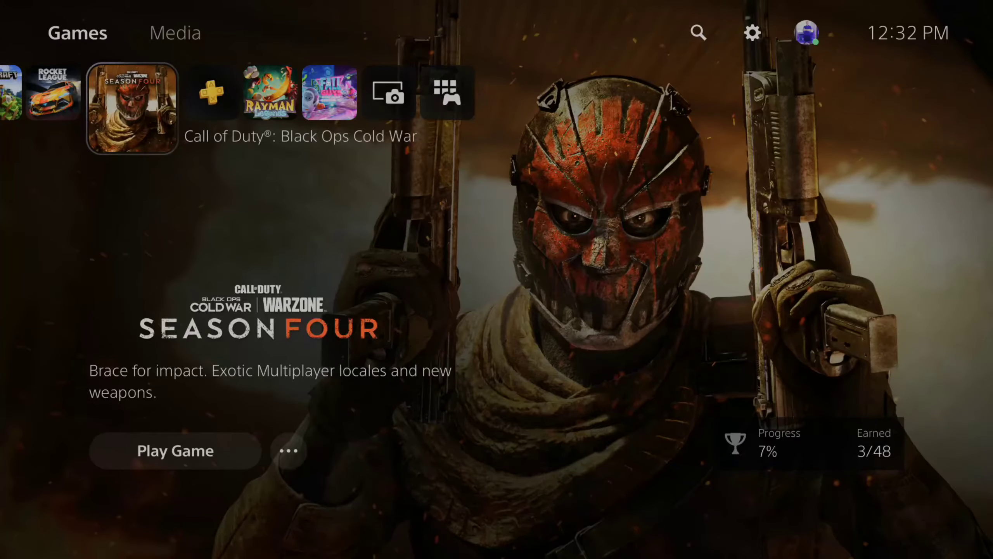
pyautogui.press('Left')
pyautogui.press('Left')
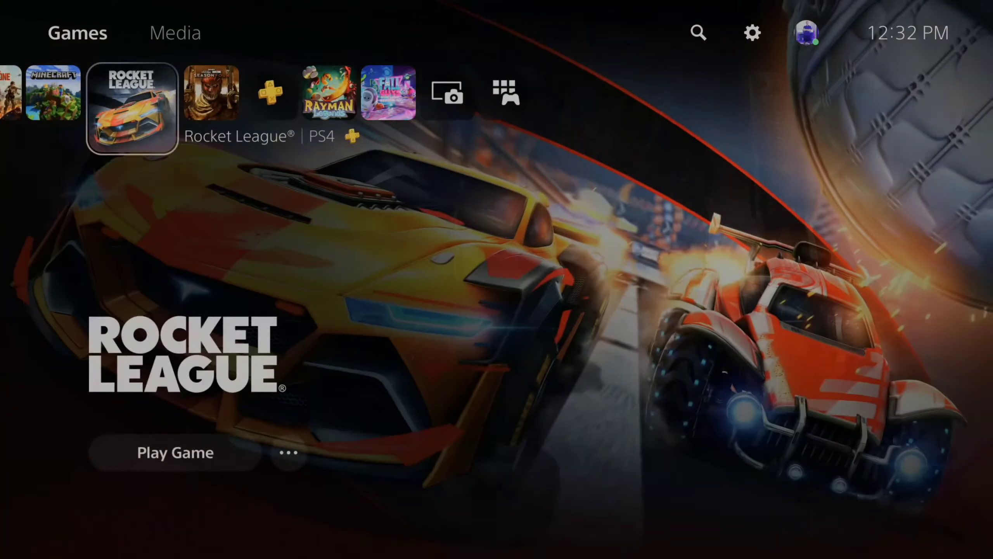
# From the profile menu, choose Switch User, then Add User to reach the license agreement.
pyautogui.press('Up')
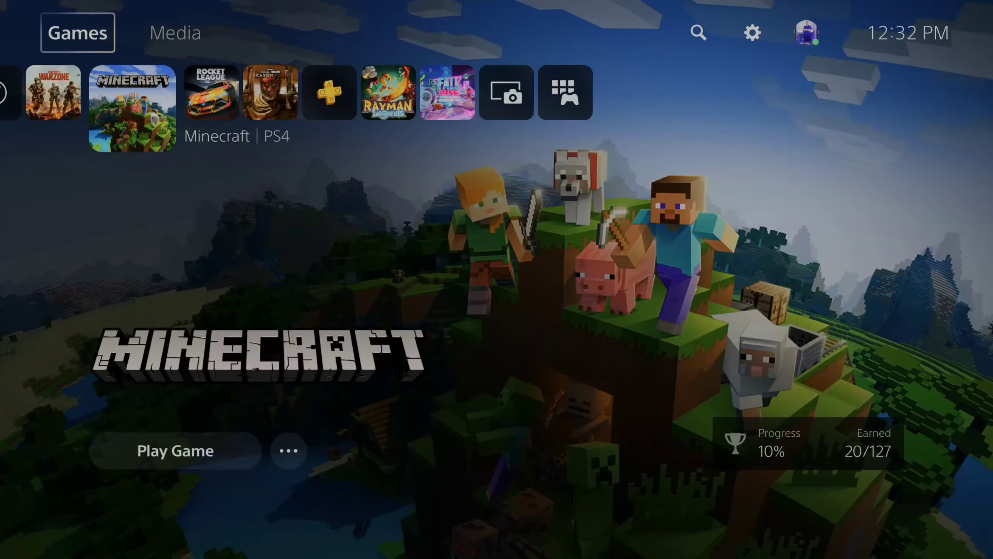
pyautogui.press('Right')
pyautogui.press('Right')
pyautogui.press('Right')
pyautogui.press('Right')
pyautogui.press('Return')
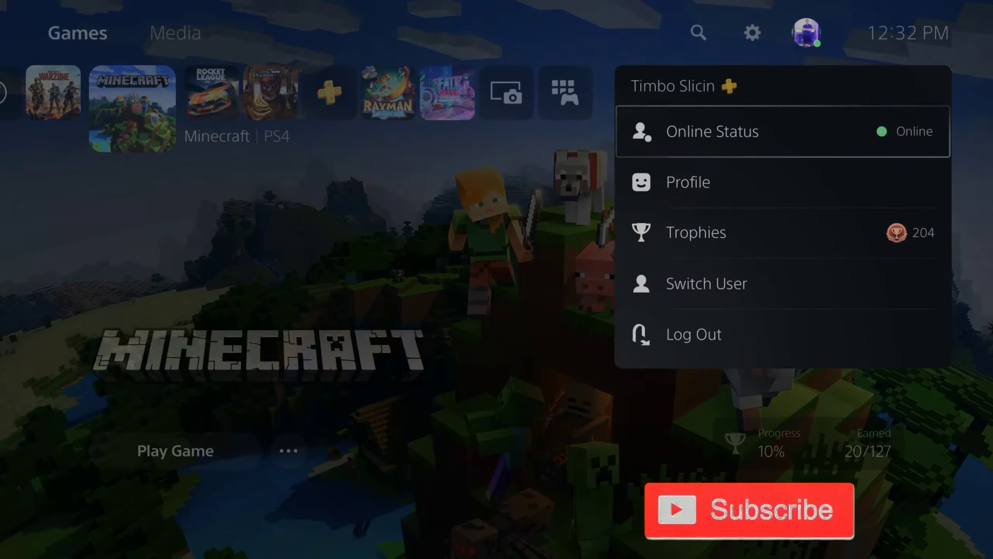
pyautogui.press('Down')
pyautogui.press('Down')
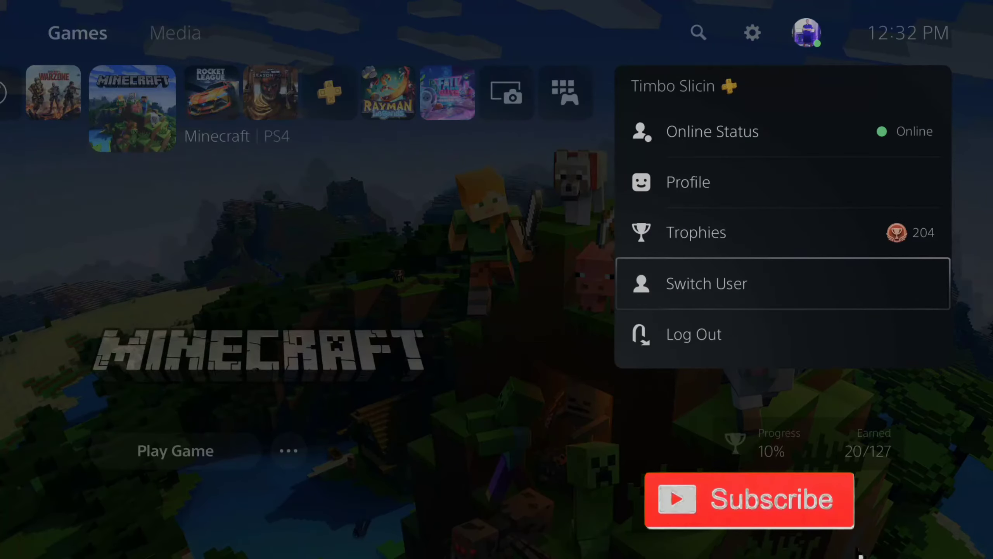
pyautogui.press('Return')
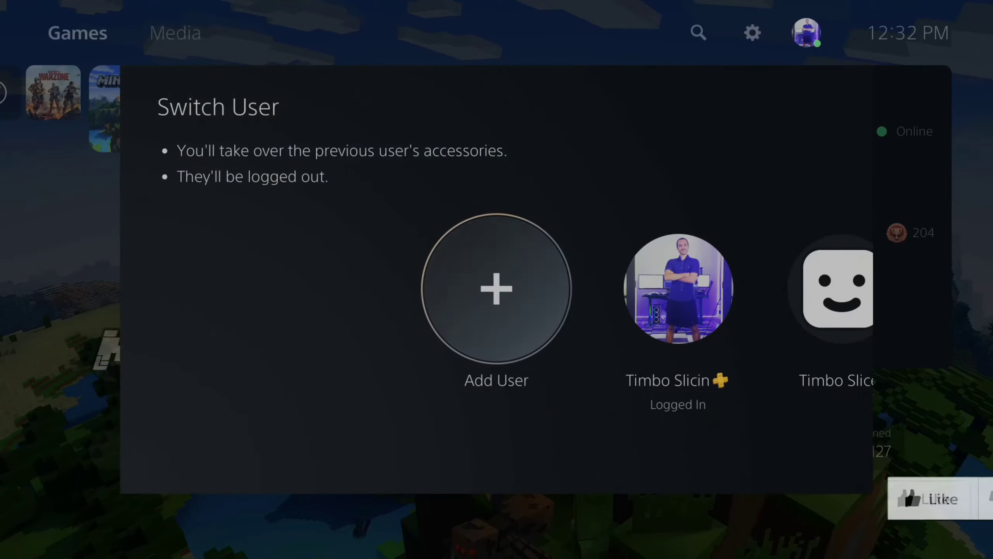
pyautogui.press('Return')
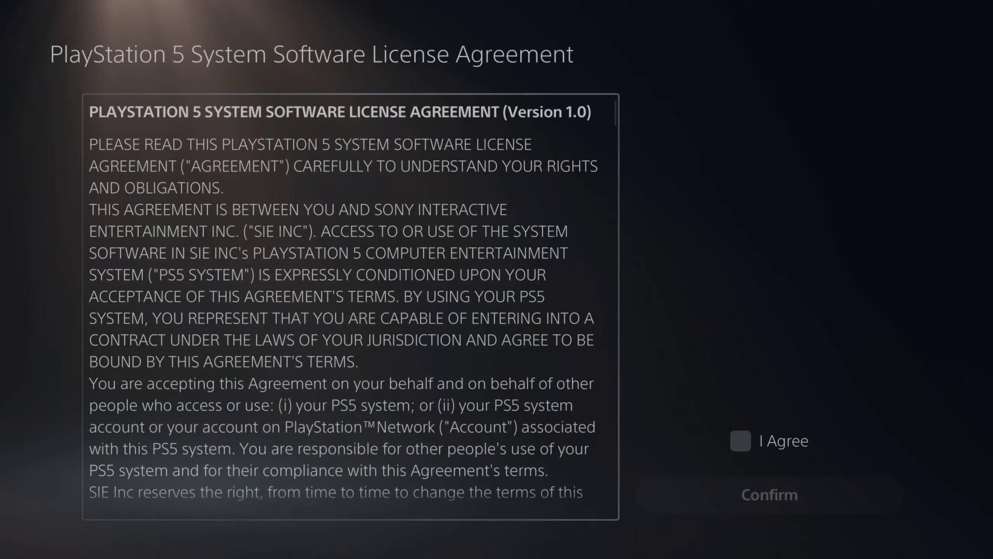
# Tick I Agree on the system software license agreement and confirm it.
pyautogui.press('Right')
pyautogui.press('Return')
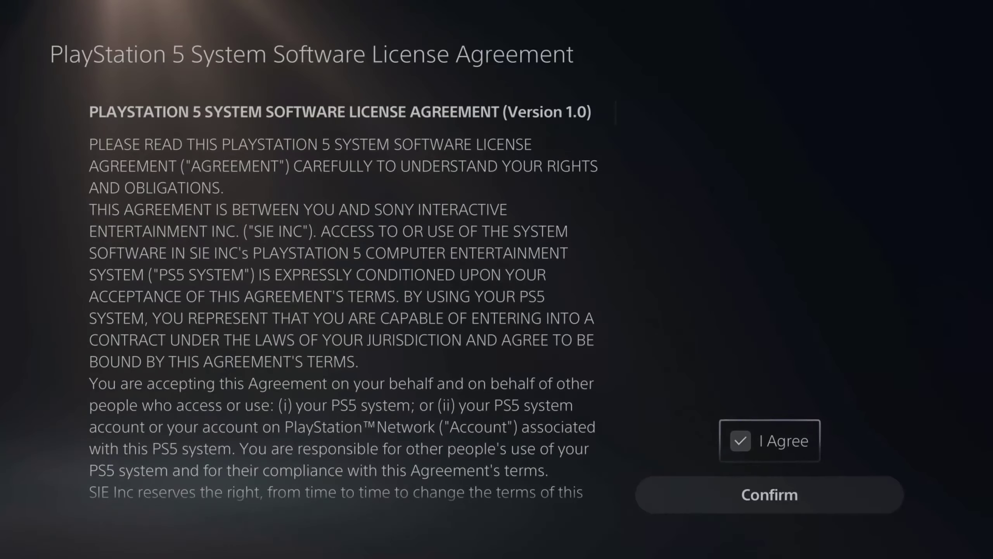
pyautogui.press('Down')
pyautogui.press('Return')
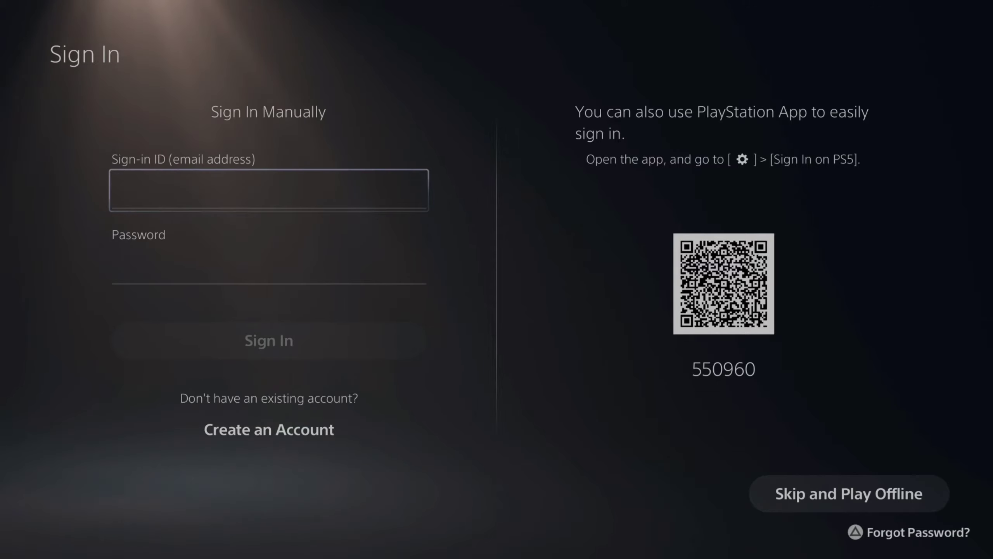
# On the Sign In screen, move focus to Create an Account and back to the Sign-in ID field.
pyautogui.press('Down')
pyautogui.press('Right')
pyautogui.press('Left')
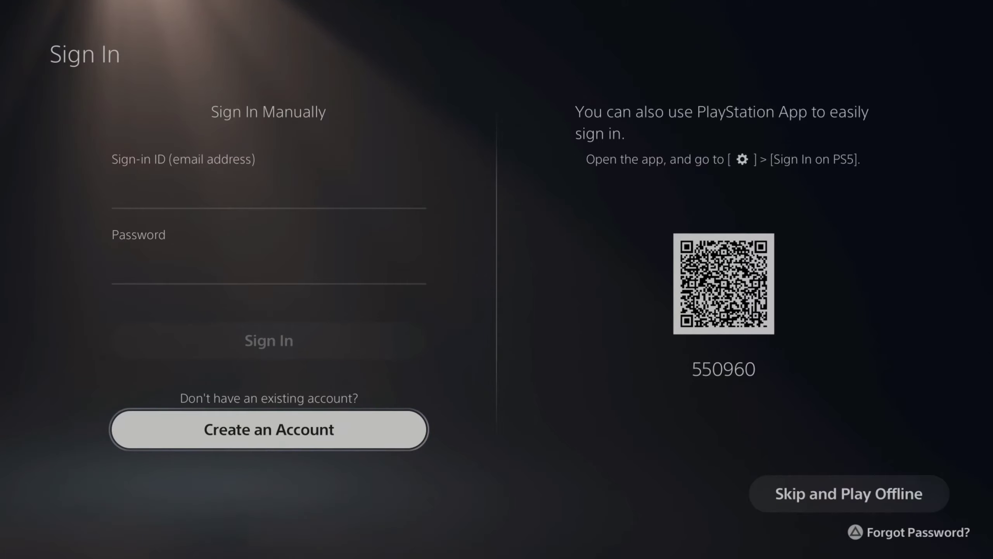
pyautogui.press('Up')
pyautogui.press('Up')
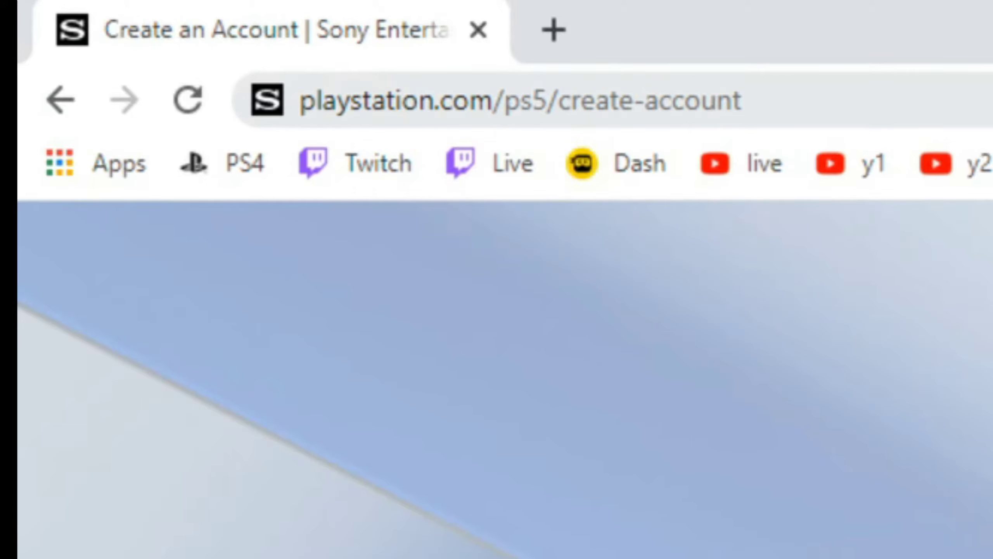
# Load playstation.com/ps5/create-account and start creating a new account.
pyautogui.click(798, 100)
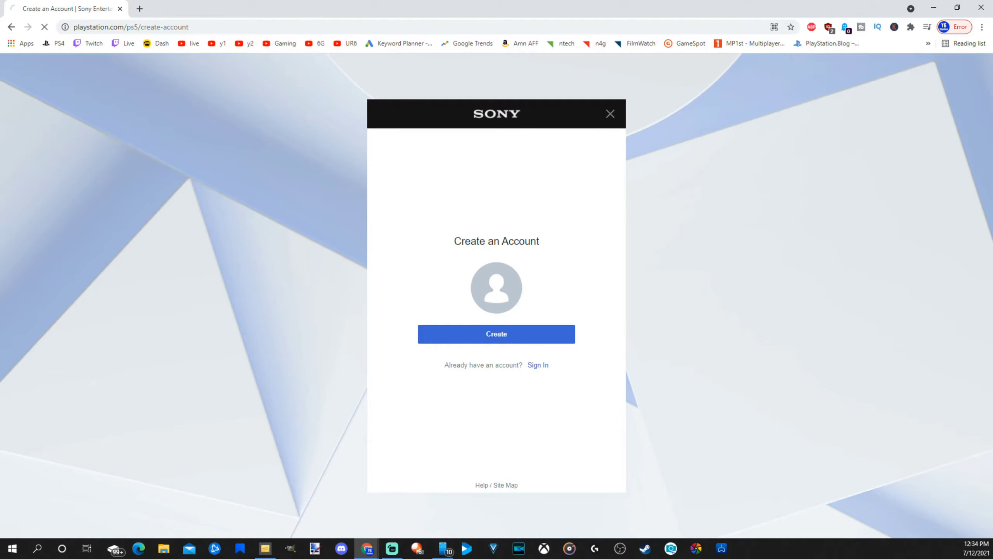
pyautogui.press('Return')
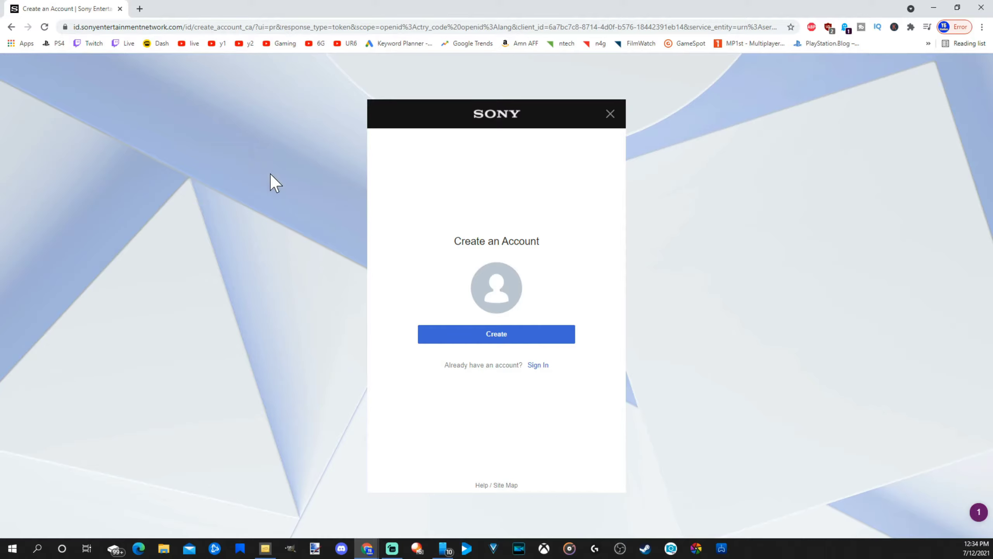
pyautogui.click(479, 341)
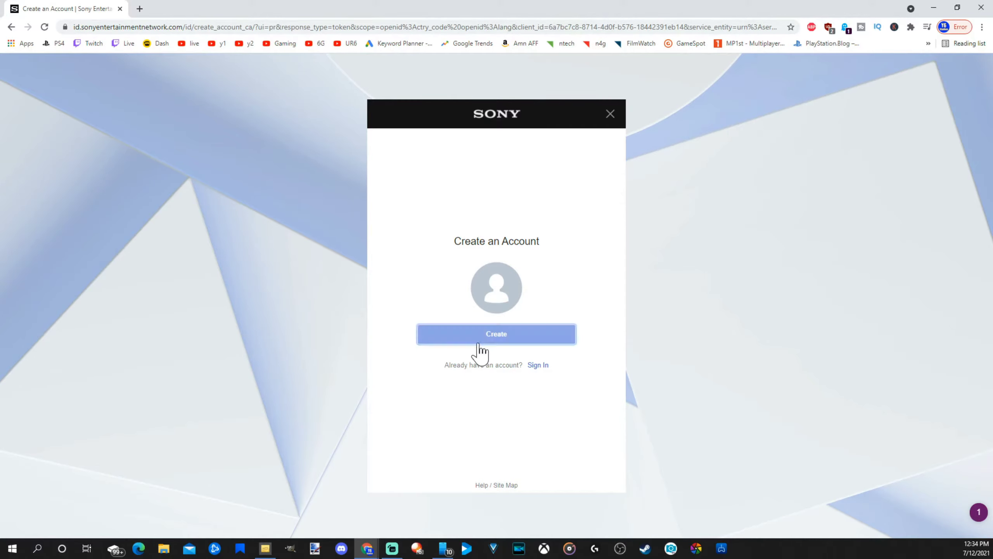
# Enter birth date 7/9/1938 and keep United States as the country.
pyautogui.click(421, 243)
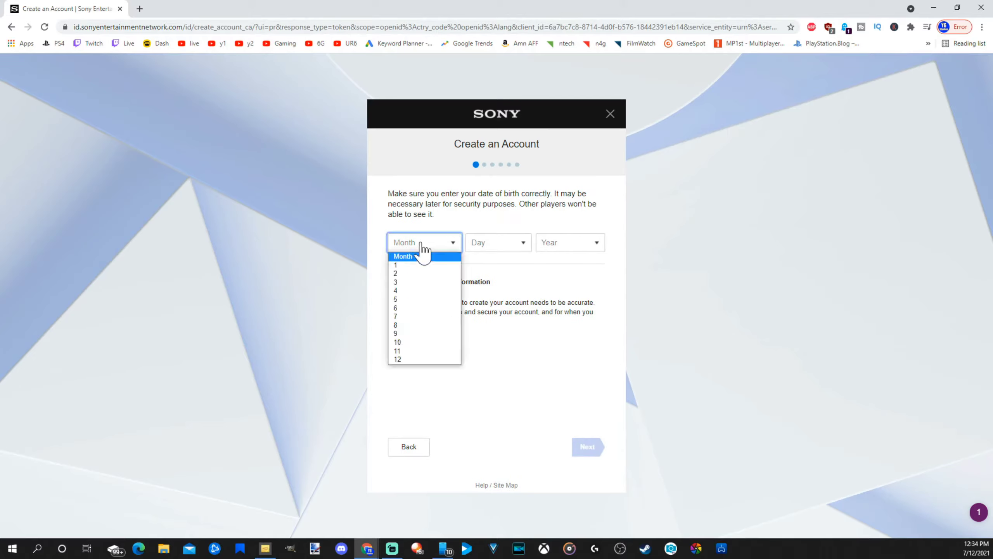
pyautogui.click(418, 317)
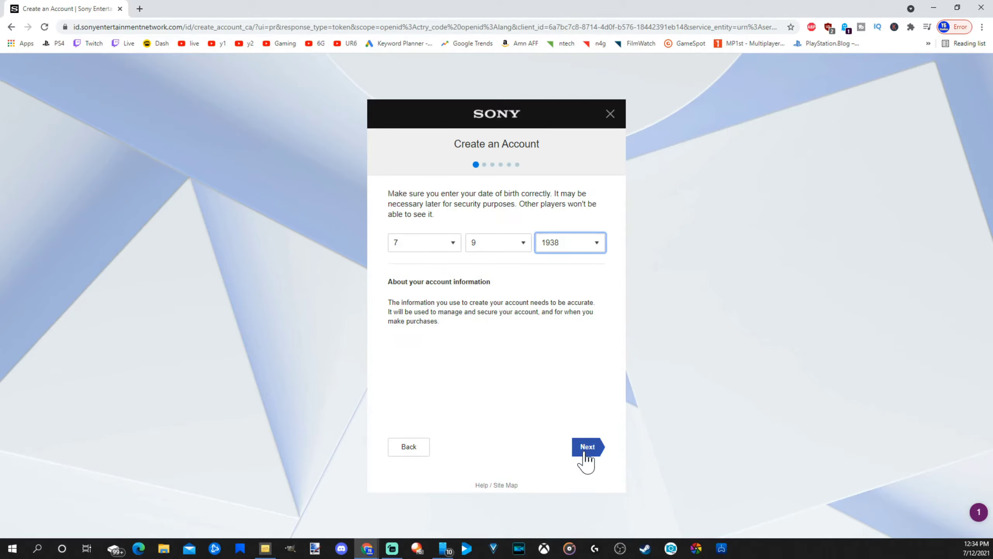
pyautogui.click(586, 454)
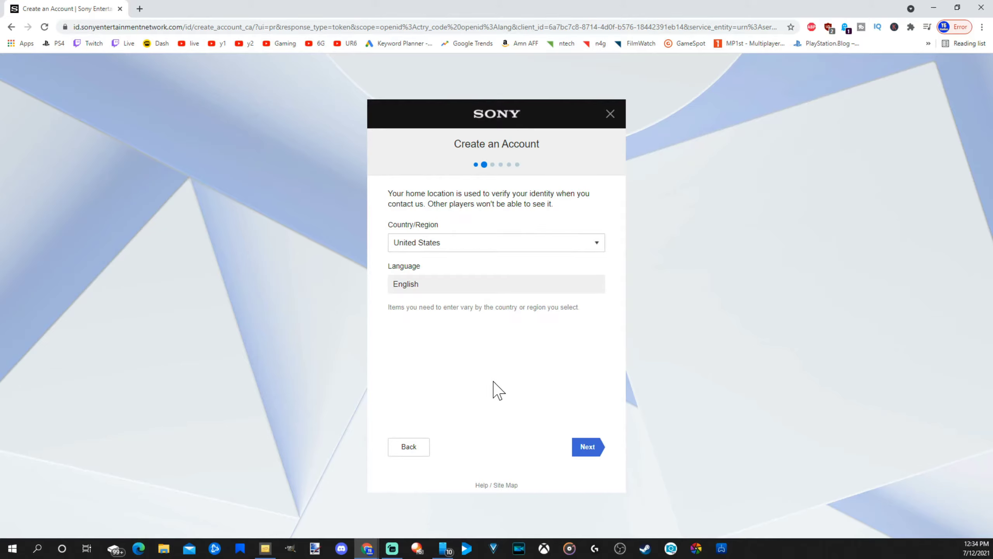
pyautogui.click(591, 454)
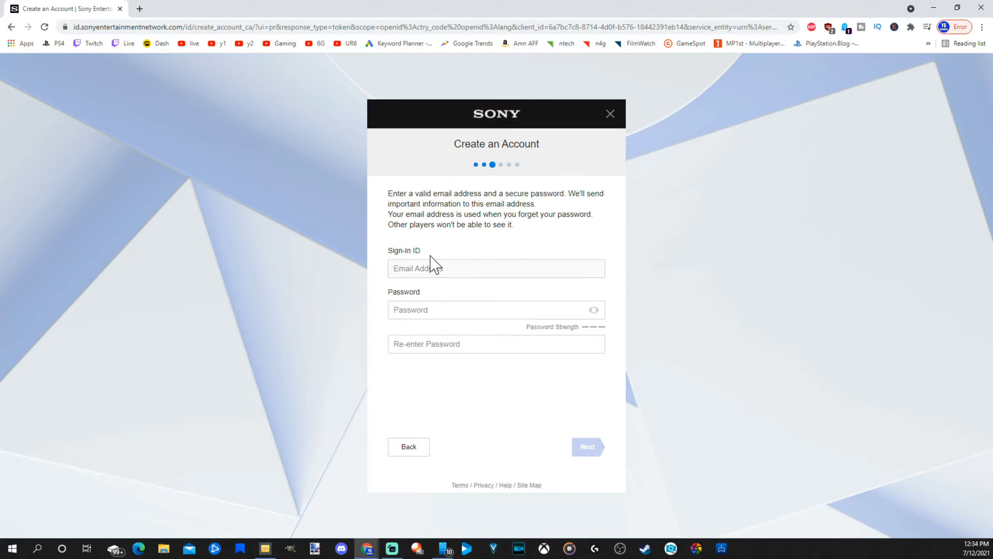
# Autofill the saved sign-in email and password, then submit the online ID and name details.
pyautogui.click(450, 269)
pyautogui.click(450, 291)
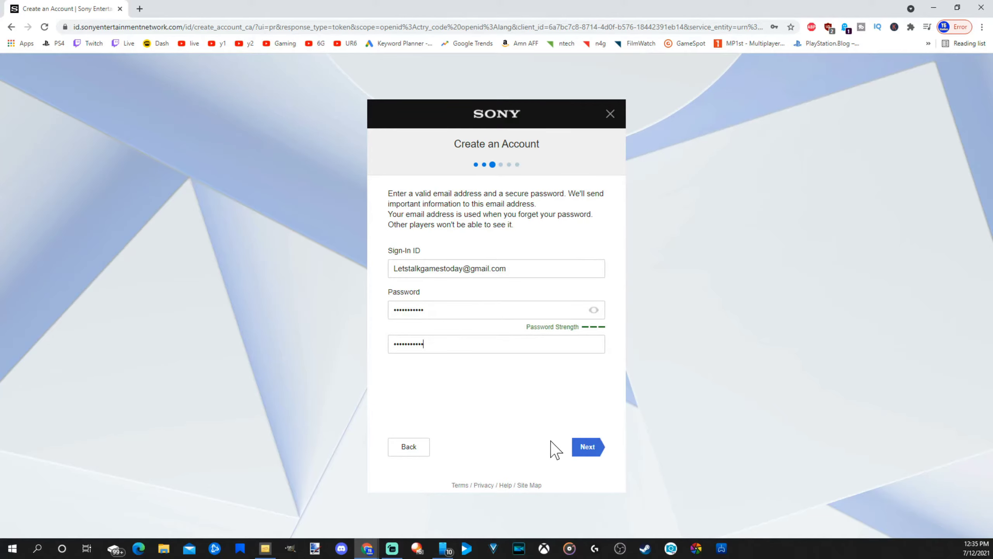
pyautogui.click(584, 452)
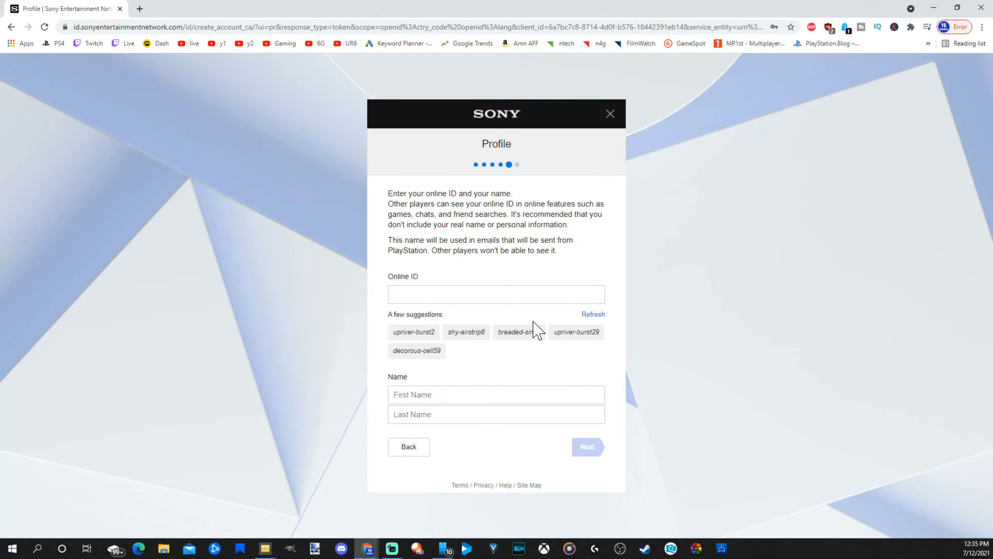
pyautogui.click(394, 294)
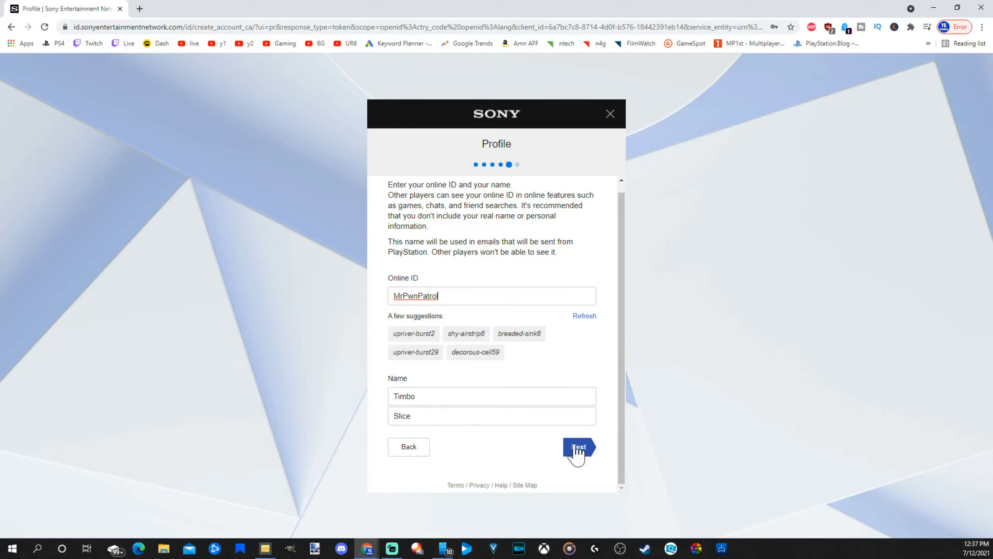
pyautogui.click(577, 450)
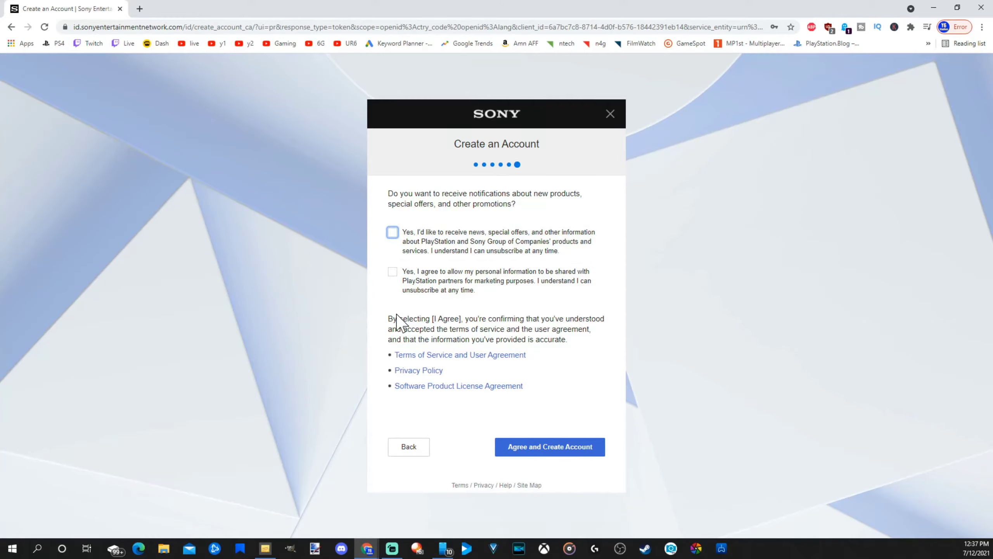
# Agree to the terms to create the account, then continue updating it.
pyautogui.click(536, 450)
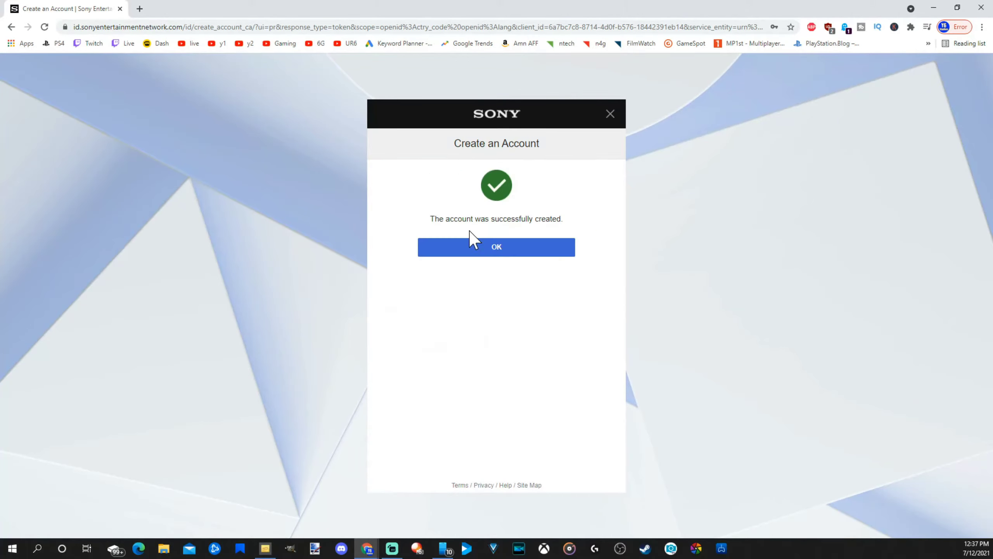
pyautogui.click(474, 253)
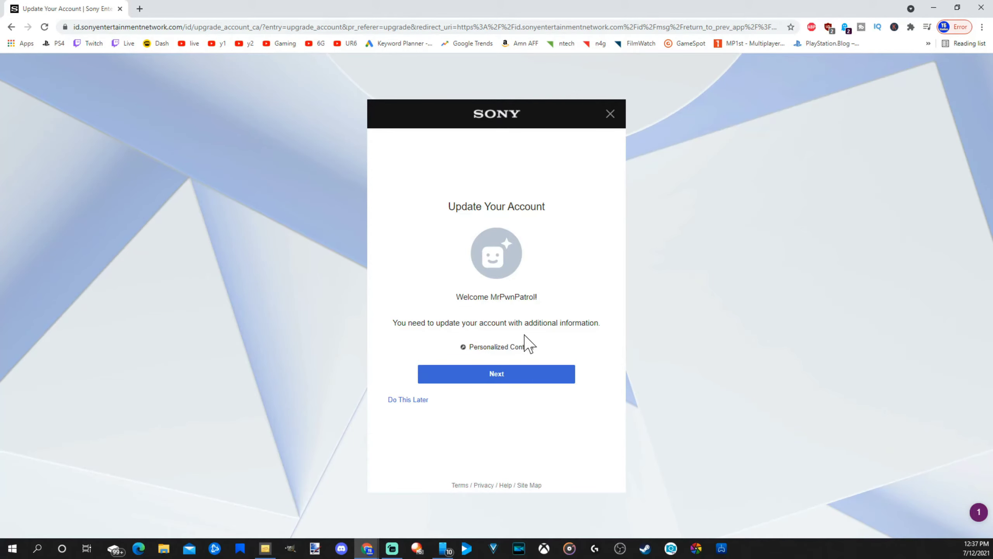
pyautogui.click(485, 378)
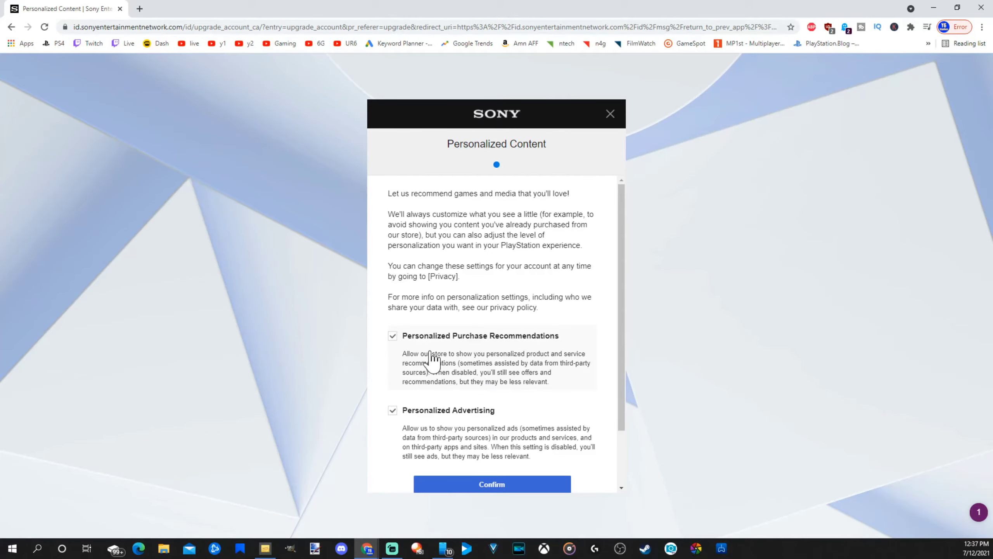
# Leave personalized recommendations and advertising unticked and confirm, reaching the email verification page.
pyautogui.click(393, 337)
pyautogui.click(391, 407)
pyautogui.click(391, 410)
pyautogui.click(452, 485)
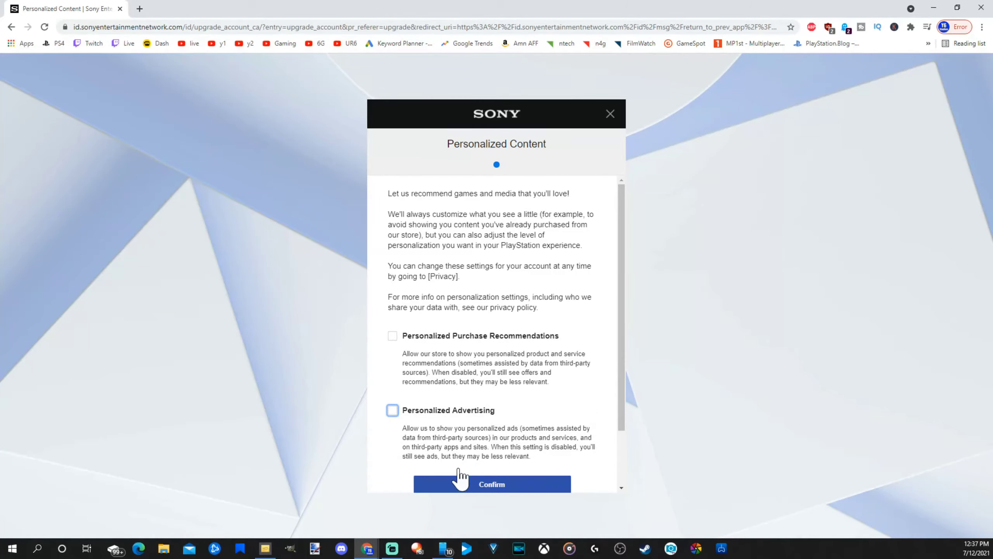
pyautogui.scroll(-2, 472, 430)
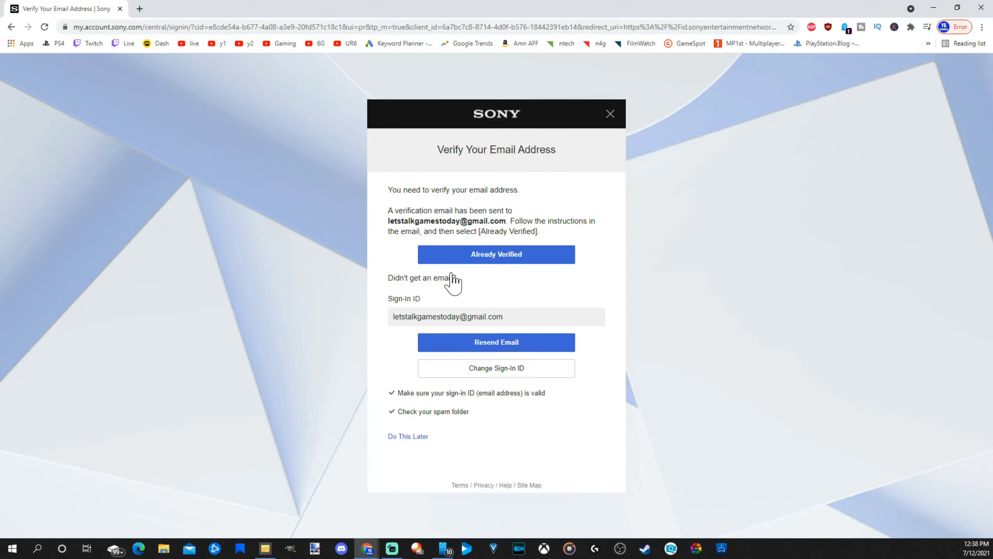
pyautogui.moveTo(397, 412); pyautogui.dragTo(469, 413)
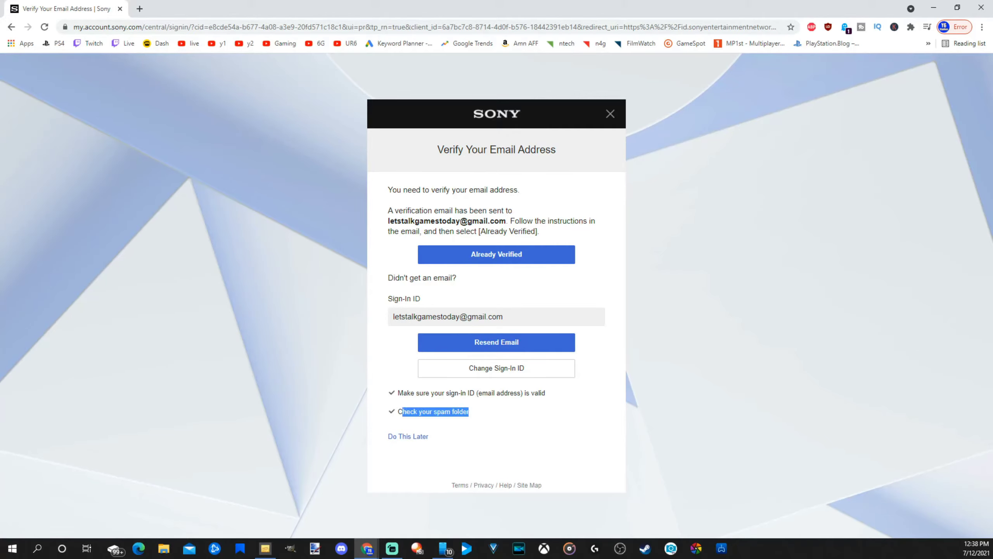
pyautogui.click(484, 415)
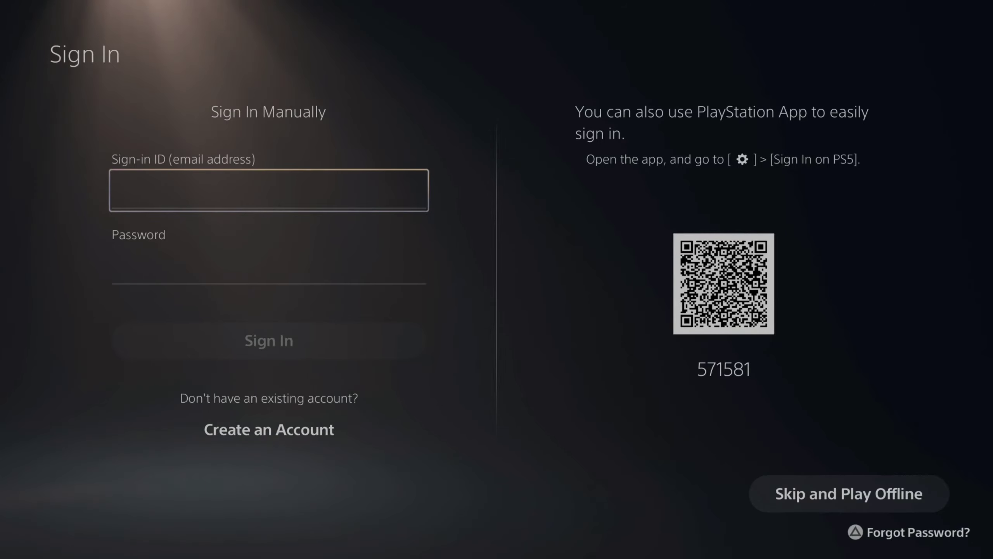
# Sign in on the PS5 with the new account's email and password, then enter the first name.
pyautogui.press('Return')
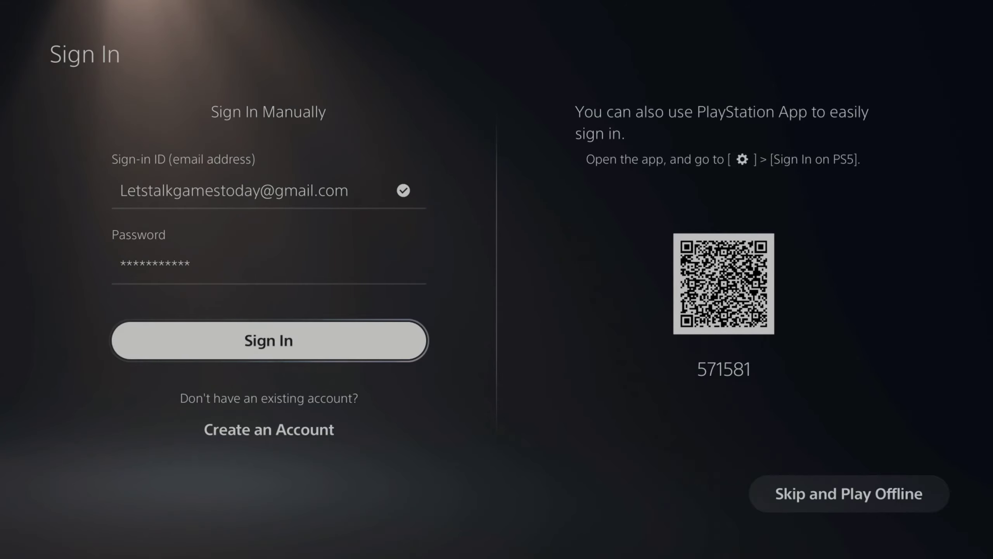
pyautogui.press('Return')
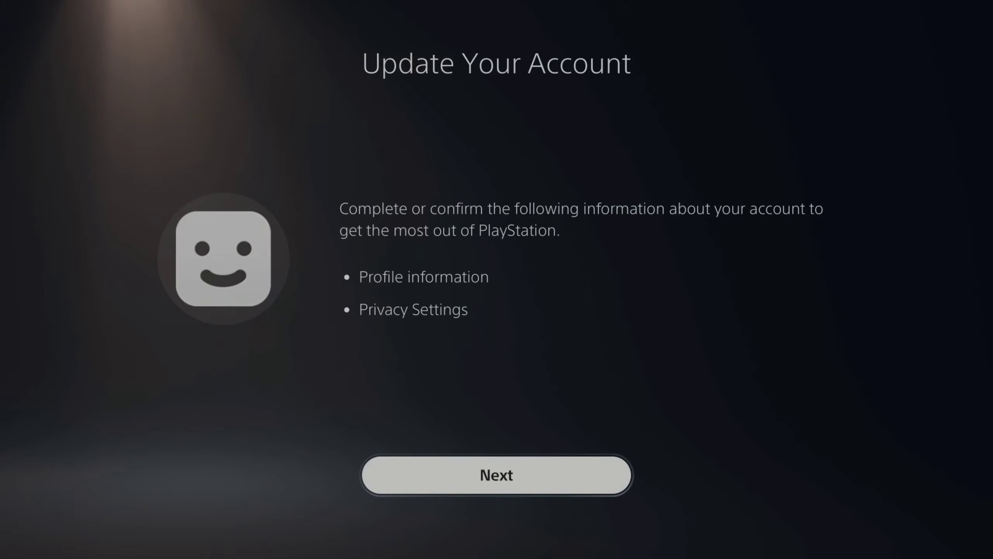
pyautogui.press('Return')
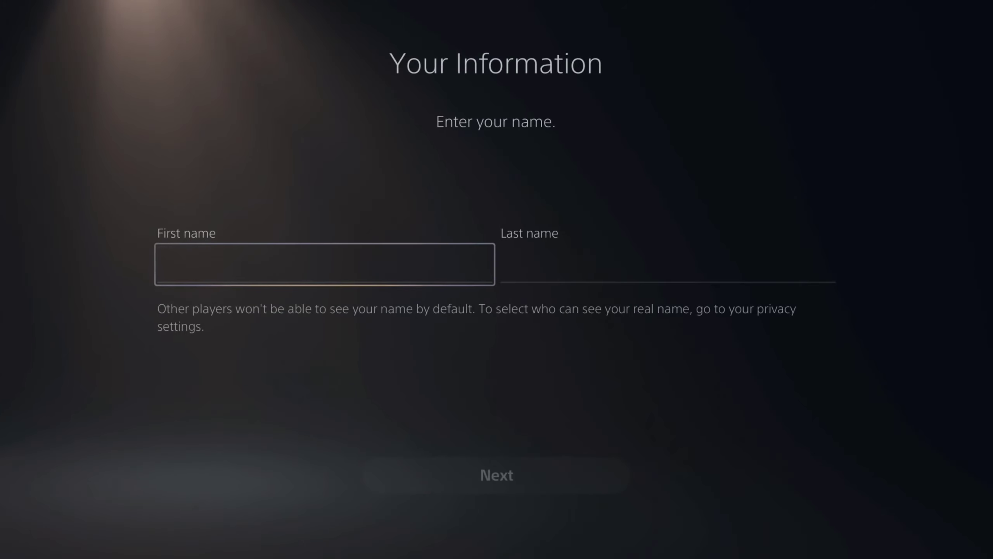
pyautogui.press('Return')
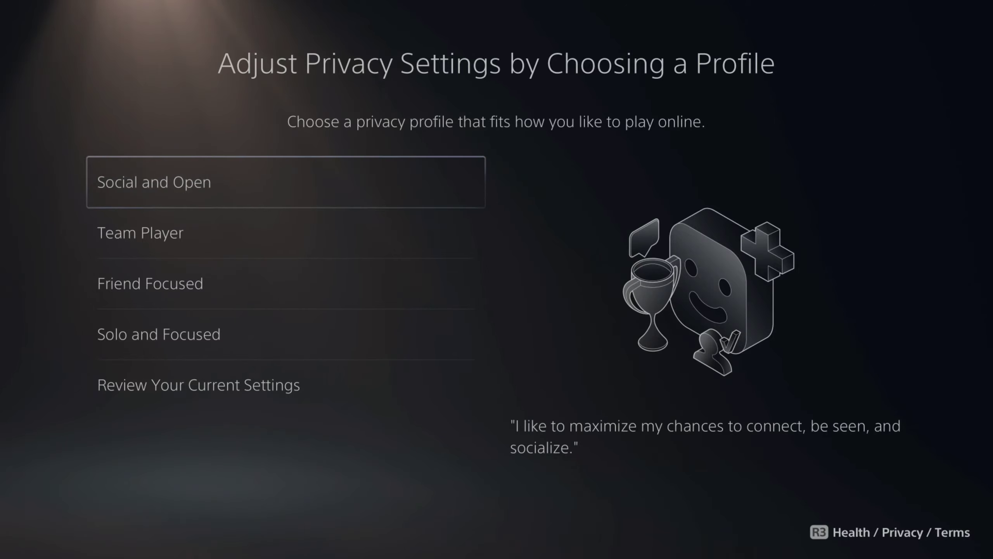
# Apply the Social and Open privacy profile and accept full data collection.
pyautogui.press('Down')
pyautogui.press('Down')
pyautogui.press('Down')
pyautogui.press('Down')
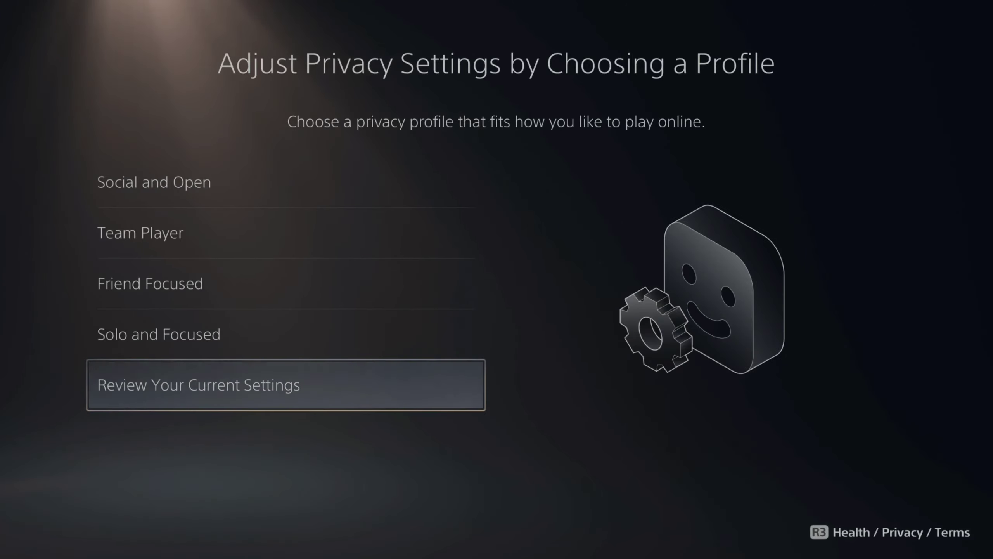
pyautogui.press('Return')
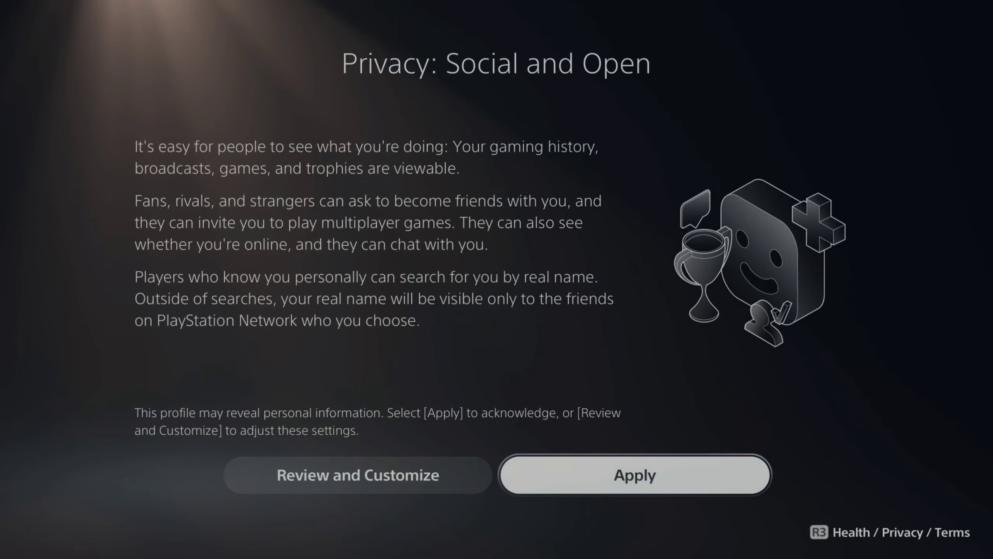
pyautogui.press('Return')
pyautogui.press('Left')
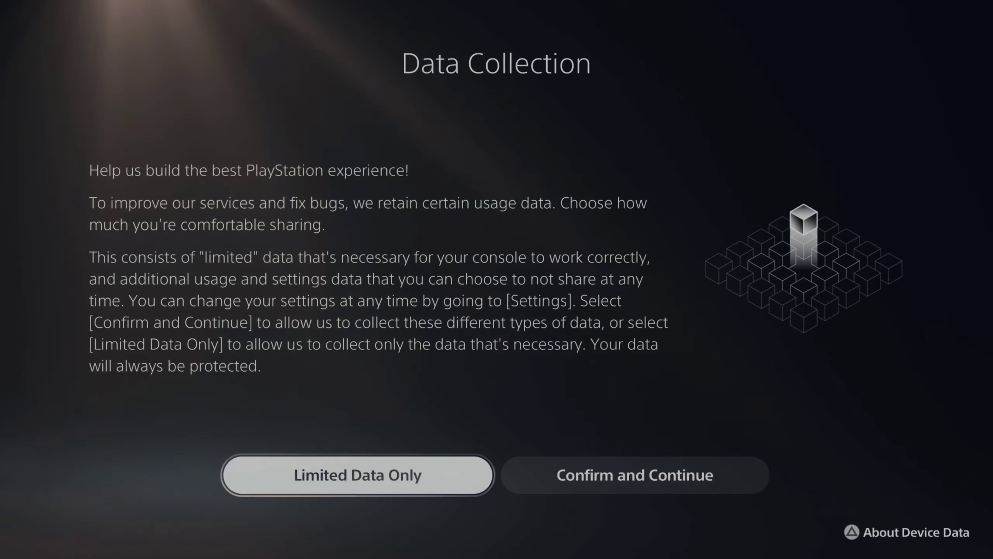
pyautogui.press('Right')
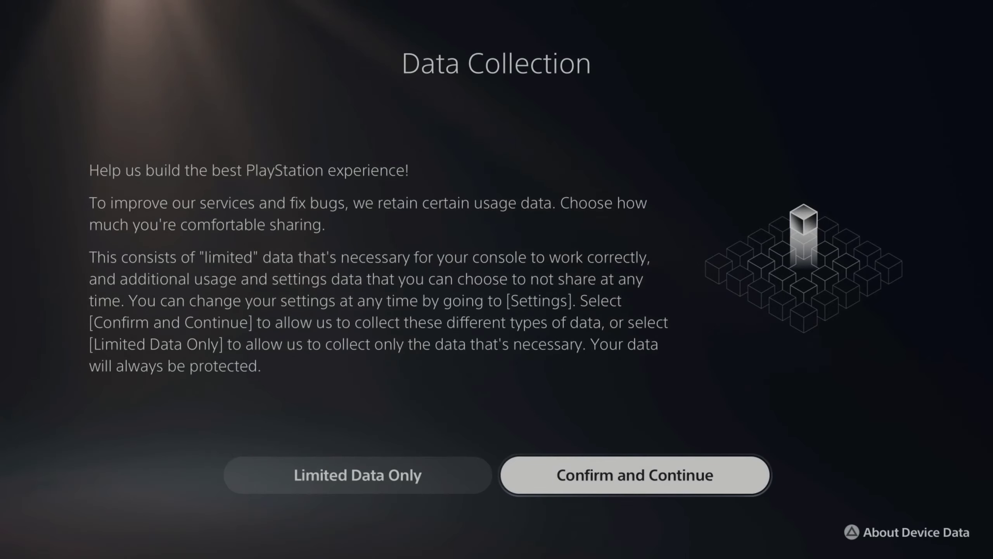
pyautogui.press('Return')
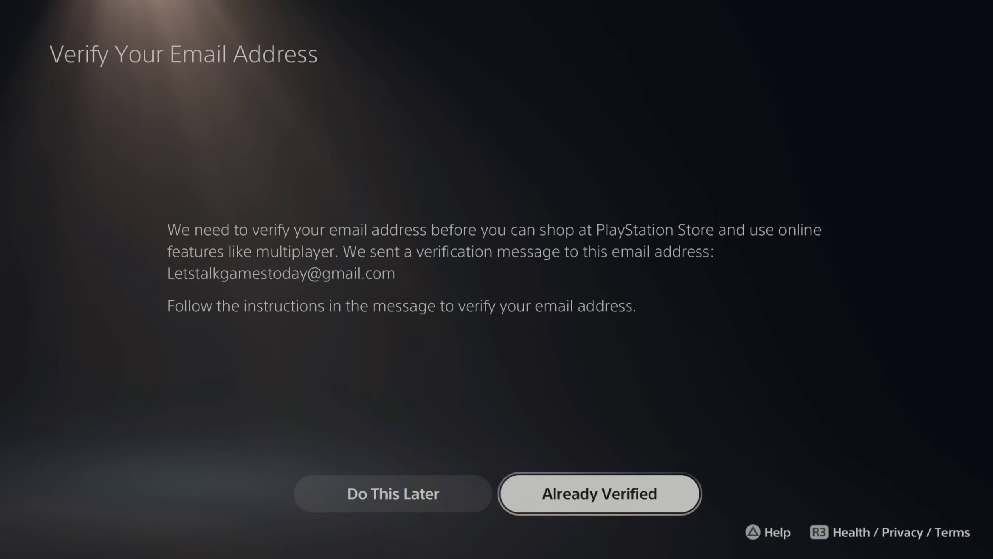
# Choose Do This Later for email verification and confirm with Yes.
pyautogui.press('Left')
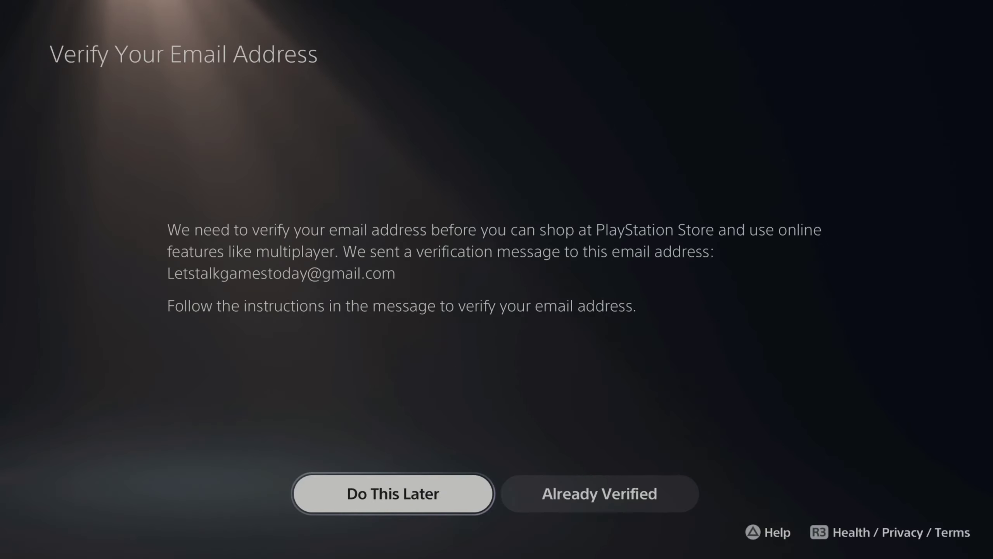
pyautogui.press('Return')
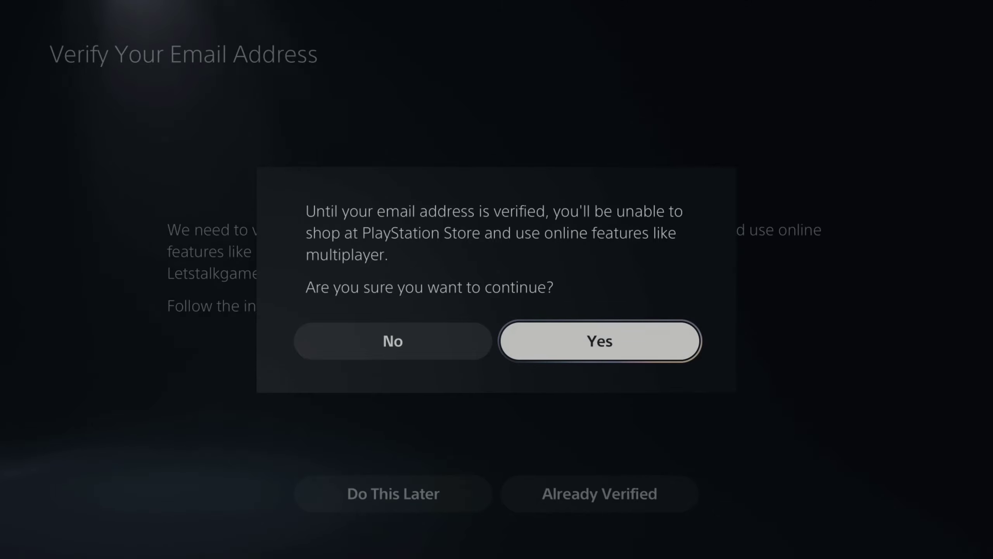
pyautogui.press('Return')
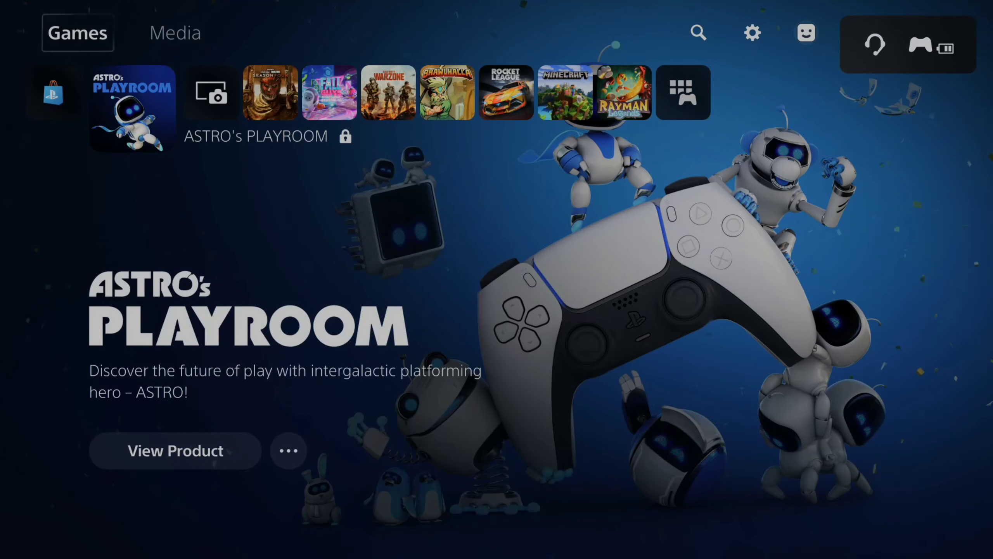
# Open the Switch User list from the account options, look at the users, and close it.
pyautogui.press('Right')
pyautogui.press('Right')
pyautogui.press('Right')
pyautogui.press('Return')
pyautogui.press('Down')
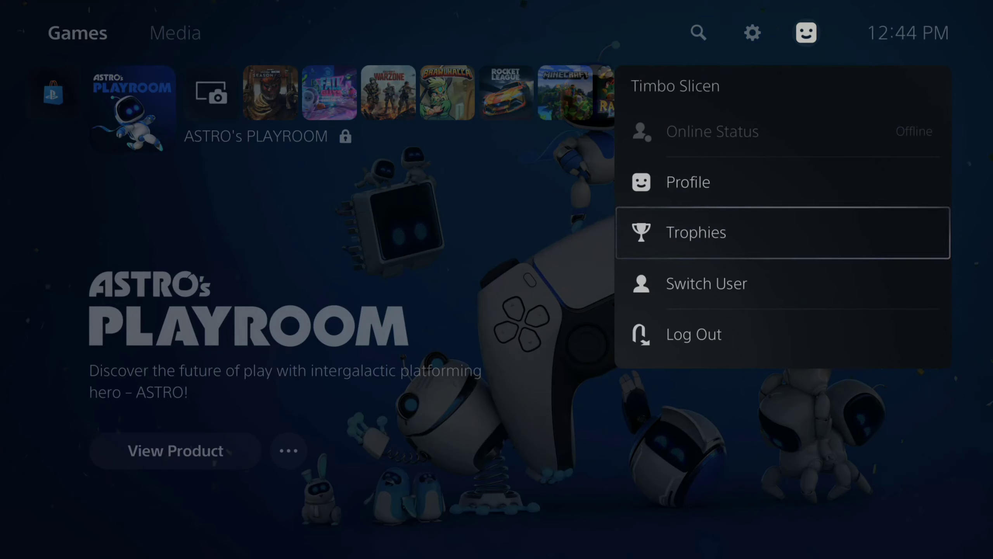
pyautogui.press('Down')
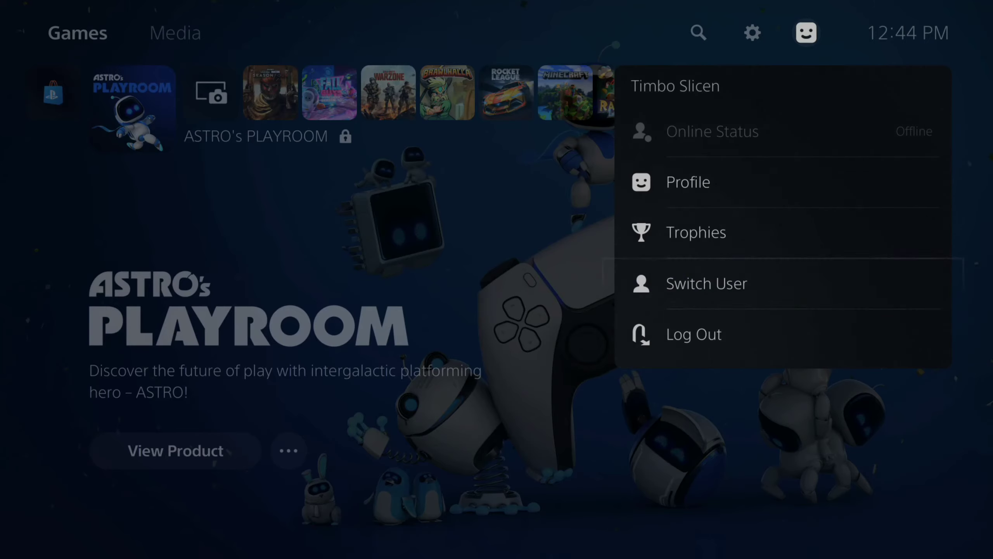
pyautogui.press('Return')
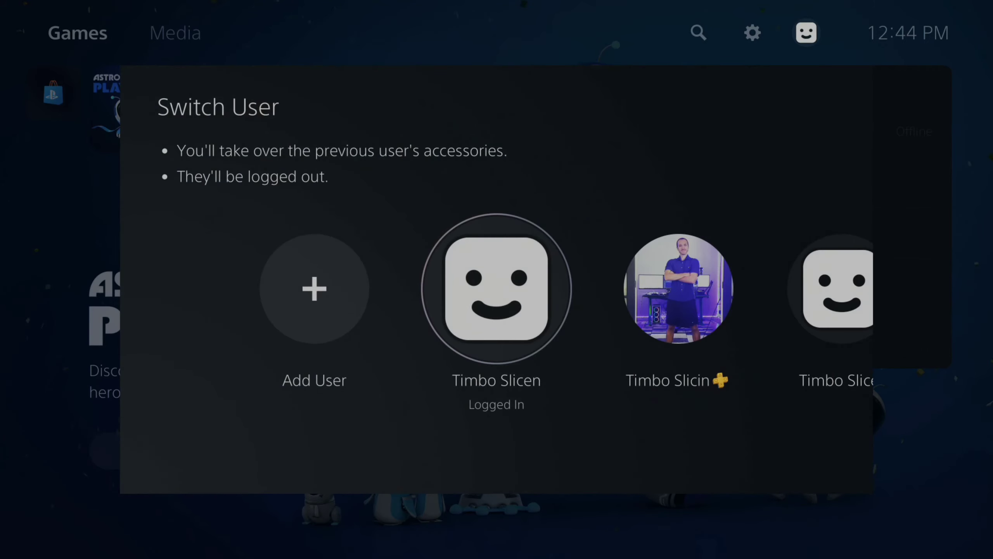
pyautogui.press('Right')
pyautogui.press('Left')
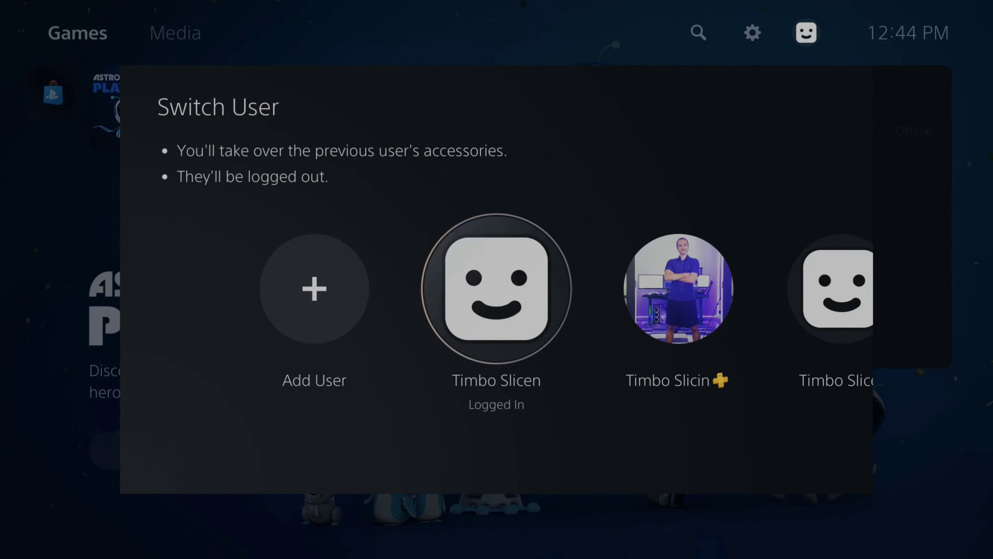
pyautogui.press('Escape')
# Open the current user's Profile page and dismiss the status tip.
pyautogui.press('Up')
pyautogui.press('Up')
pyautogui.press('Return')
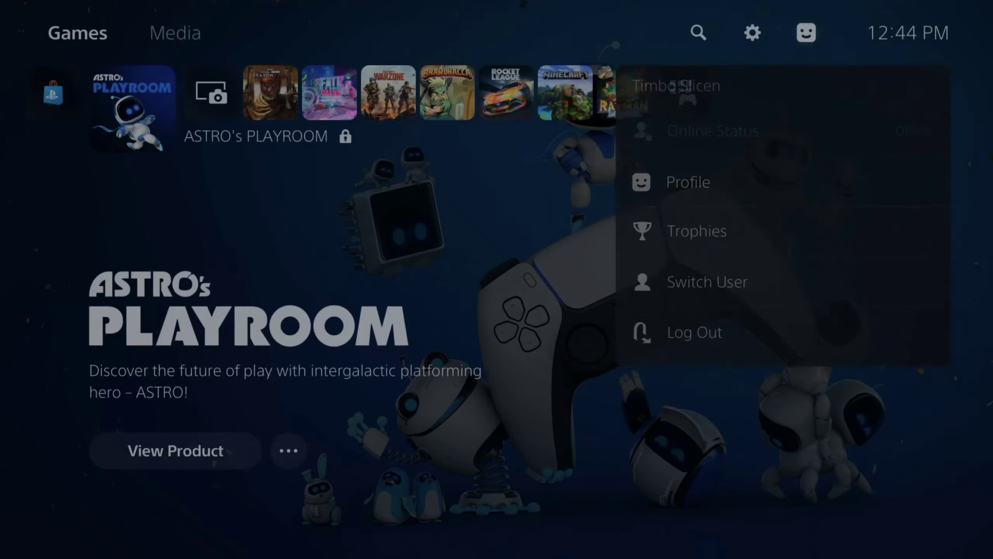
pyautogui.press('Return')
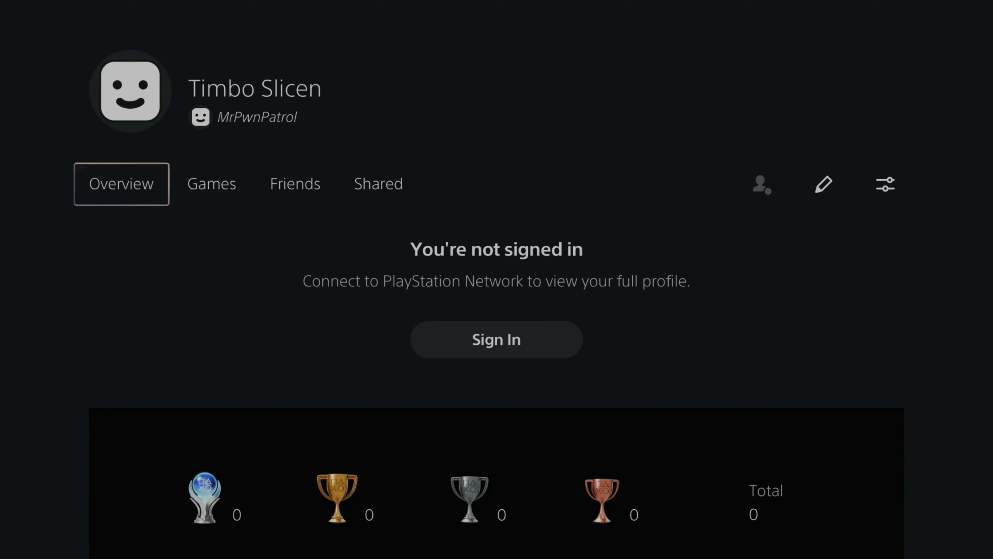
# Leave the profile page and move along the games row to the Media Gallery tile.
pyautogui.press('Escape')
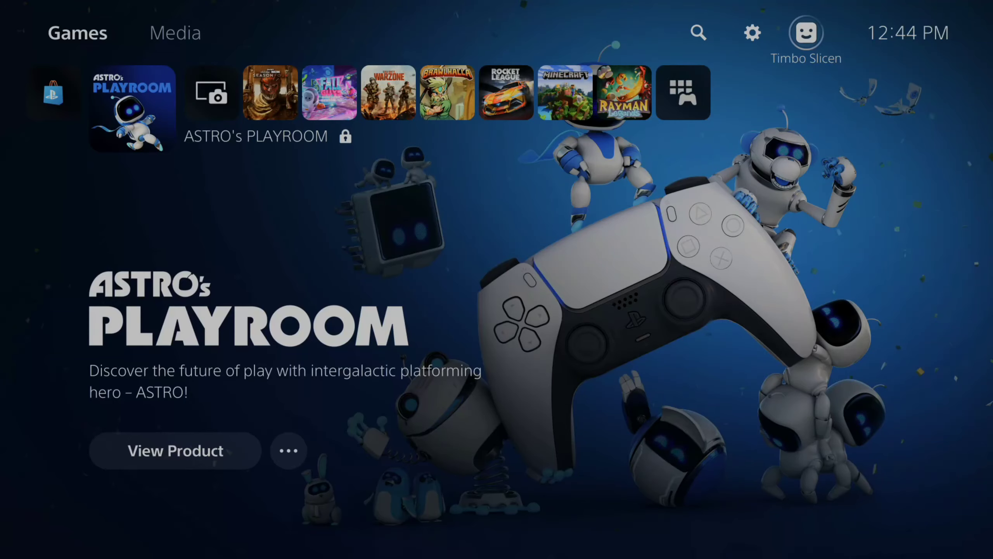
pyautogui.press('Down')
pyautogui.press('Left')
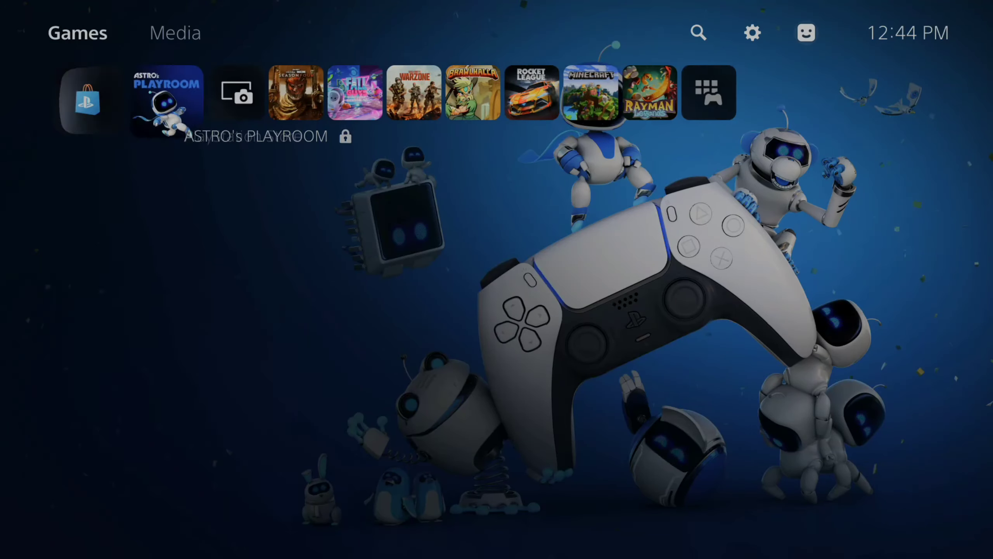
pyautogui.press('Right')
pyautogui.press('Right')
pyautogui.press('Right')
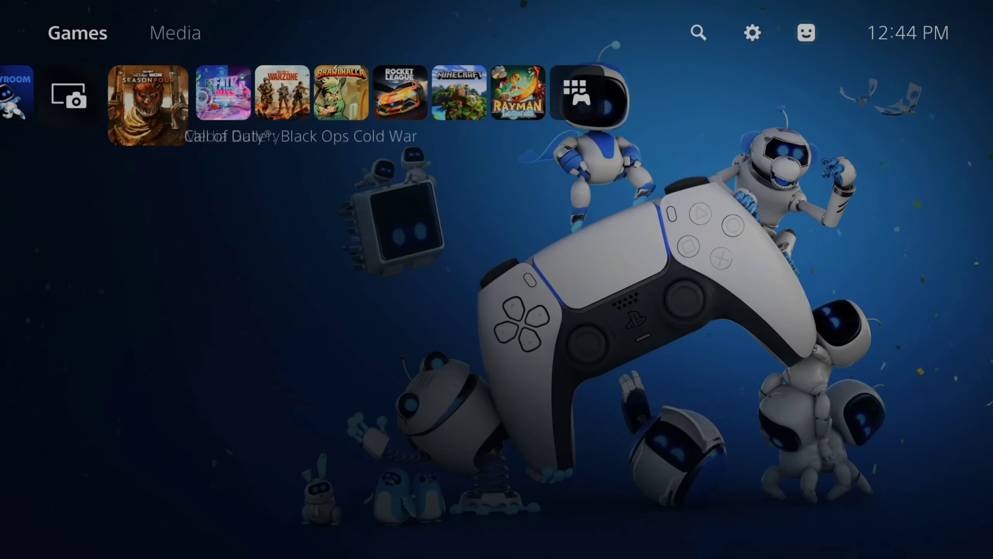
pyautogui.press('Right')
pyautogui.press('Left')
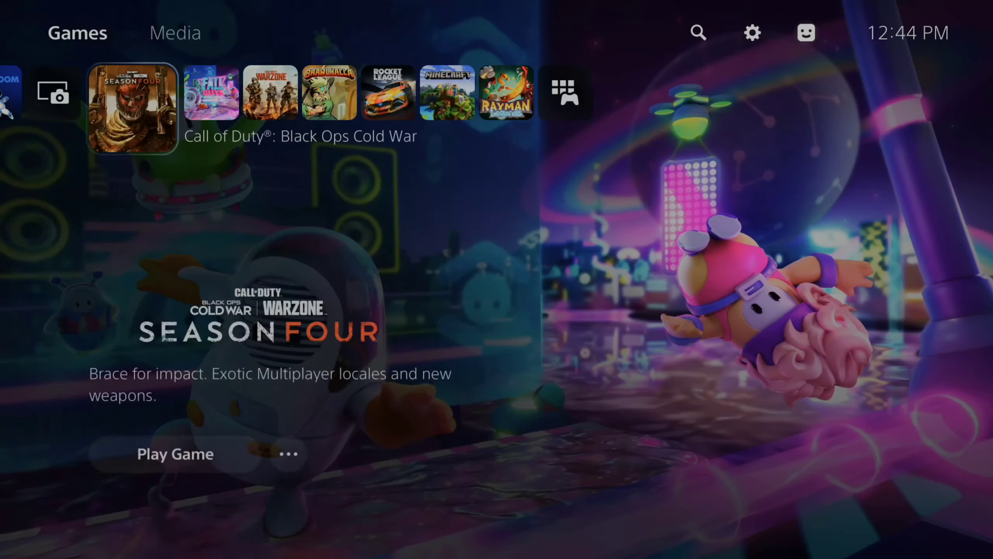
pyautogui.press('Left')
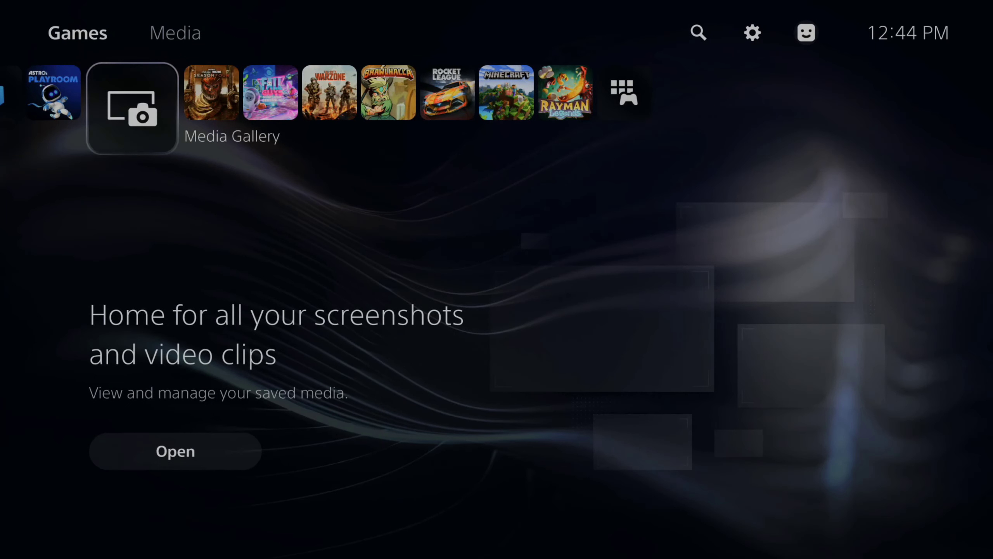